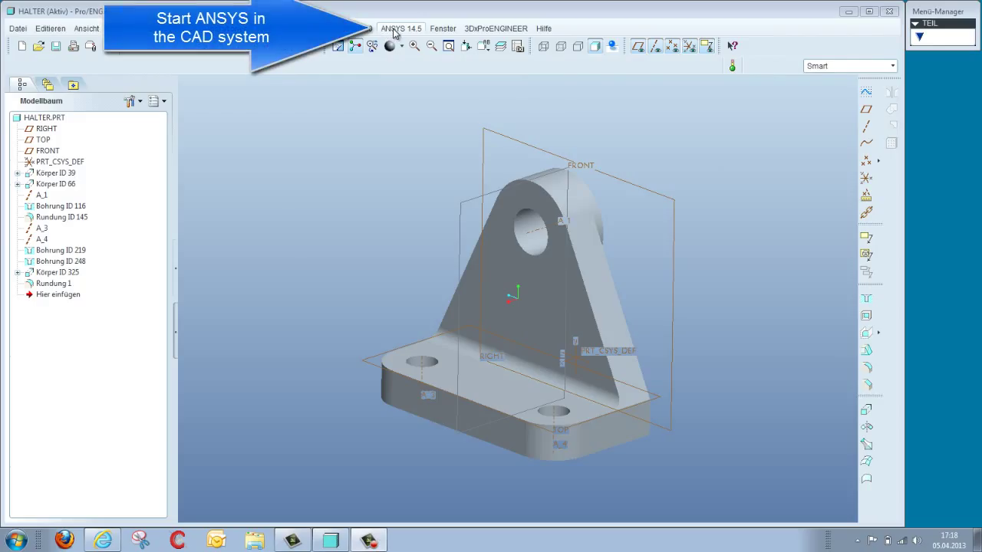
# - Open the ANSYS 14.5 menu in Pro/ENGINEER with the HALTER.PRT bracket part loaded
pyautogui.click(393, 29)
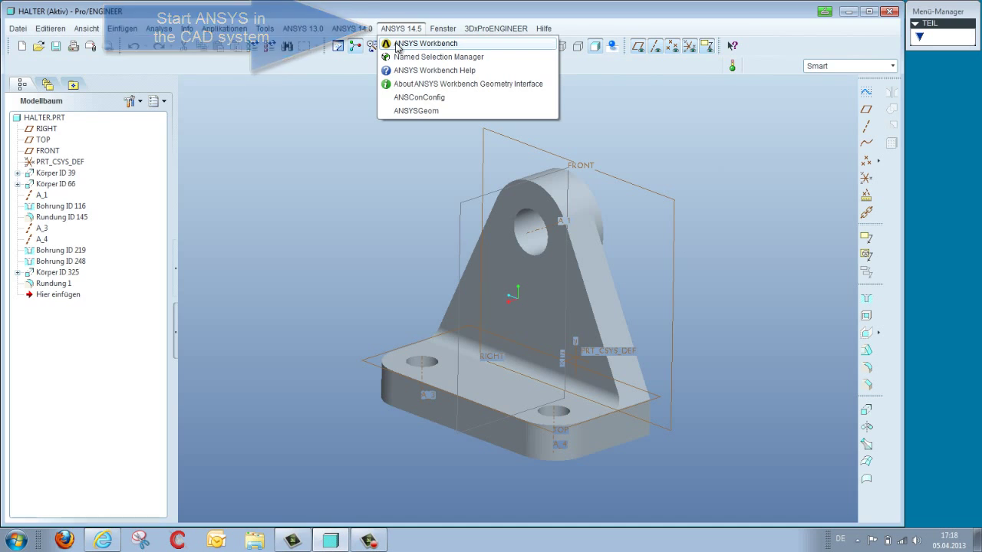
# - Launch Workbench, link a Static Structural system to the bracket geometry, and edit its Model in Mechanical
pyautogui.click(414, 44)
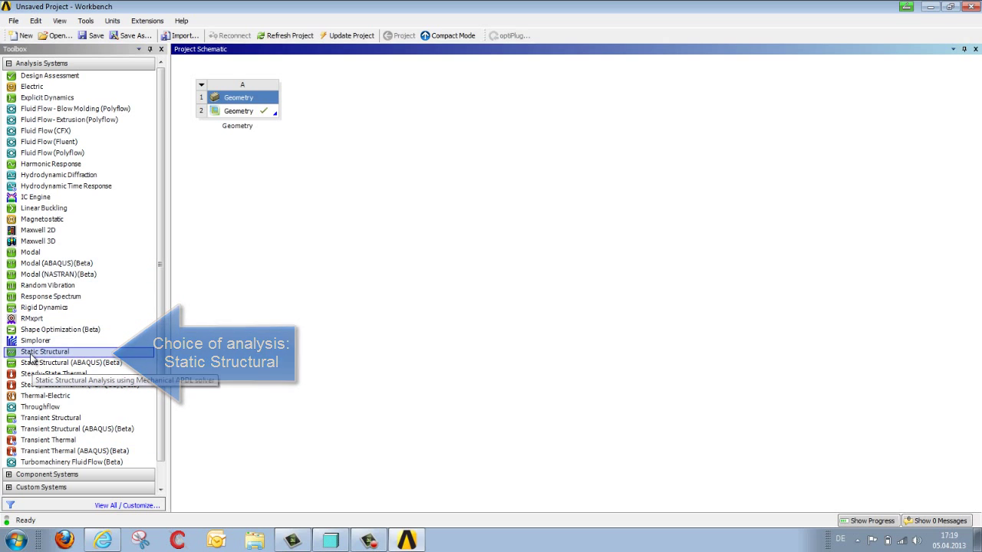
pyautogui.moveTo(67, 353); pyautogui.dragTo(262, 112)
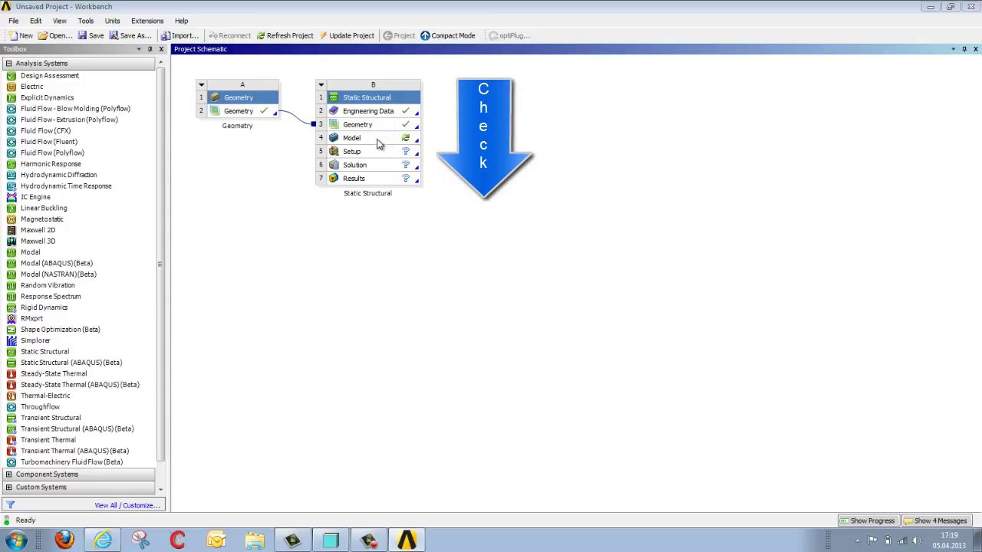
pyautogui.click(378, 144)
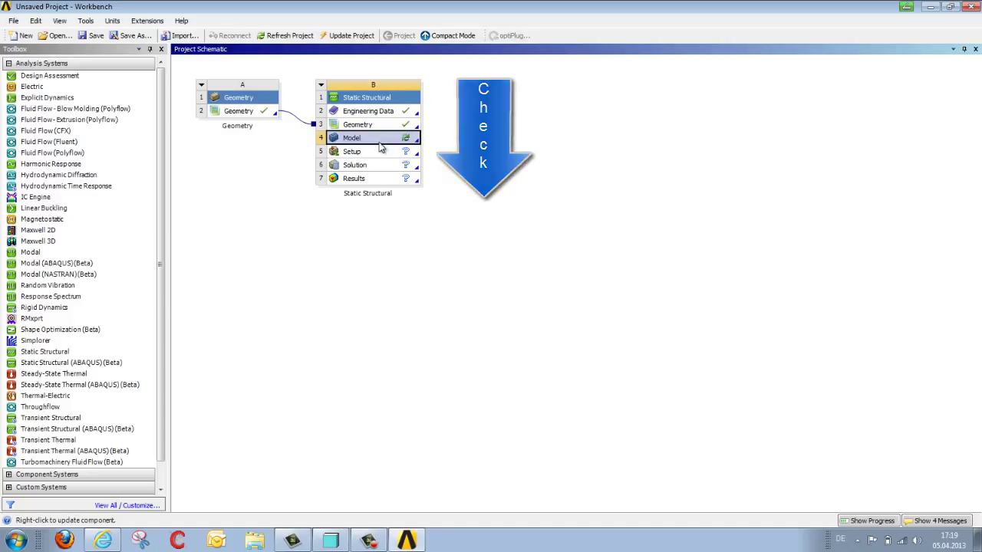
pyautogui.rightClick(378, 141)
pyautogui.click(394, 148)
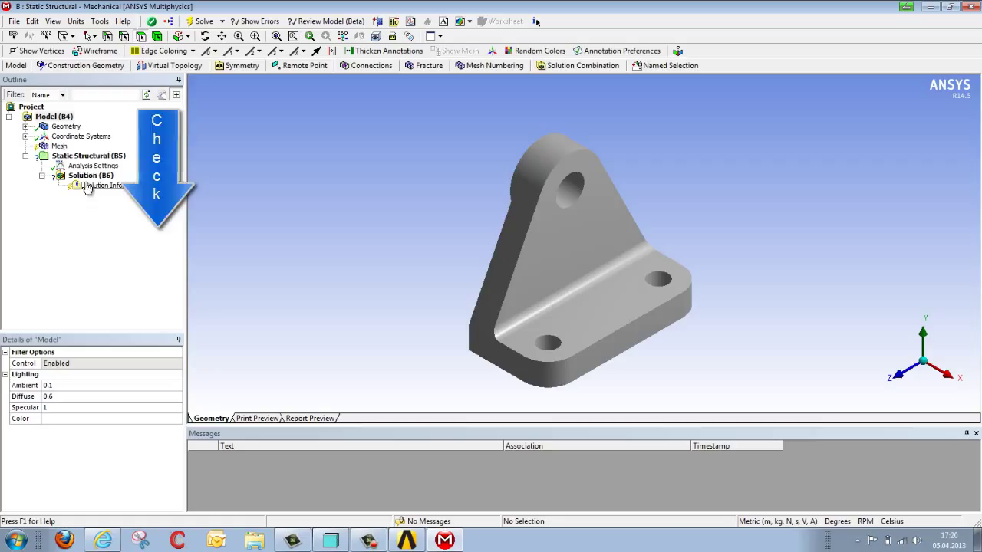
# - Check the geometry import details and confirm the HALTER body uses Structural Steel with flexible stiffness
pyautogui.click(26, 127)
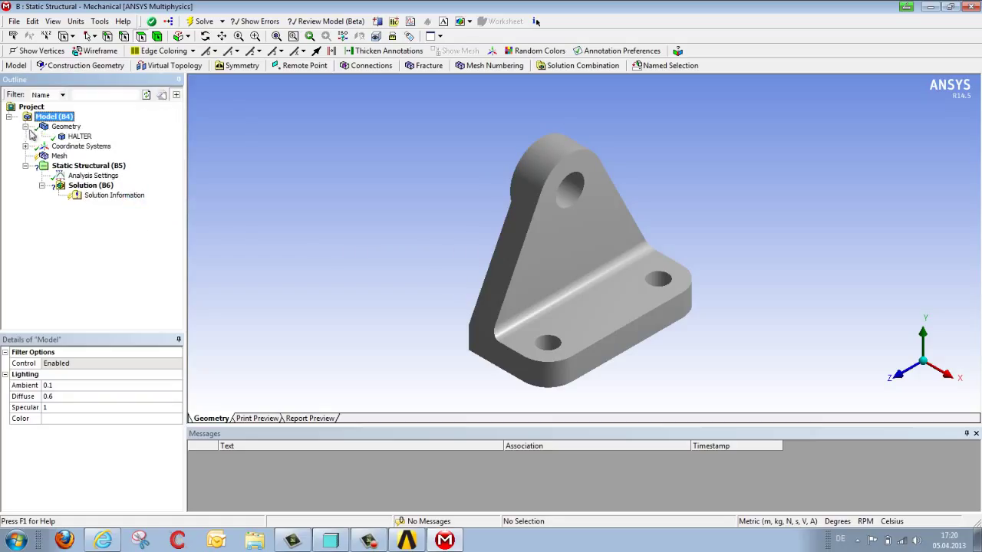
pyautogui.click(55, 128)
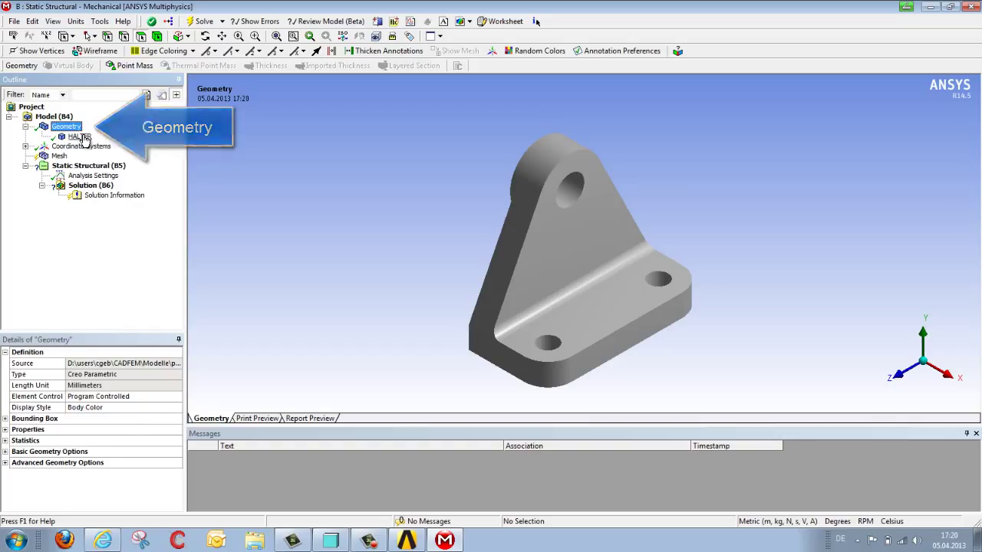
pyautogui.click(79, 137)
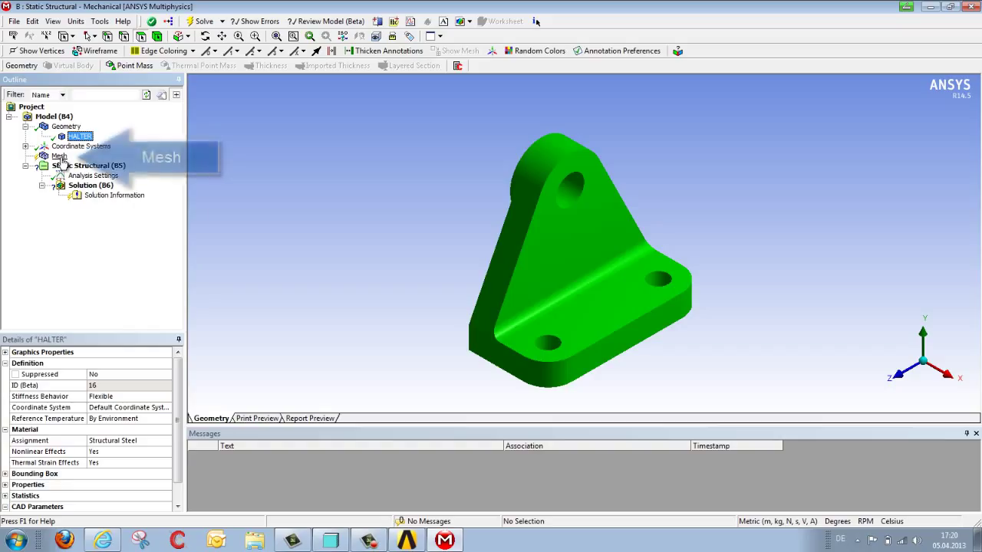
# - Generate the tetrahedral mesh on the HALTER bracket from the Mesh branch
pyautogui.click(59, 156)
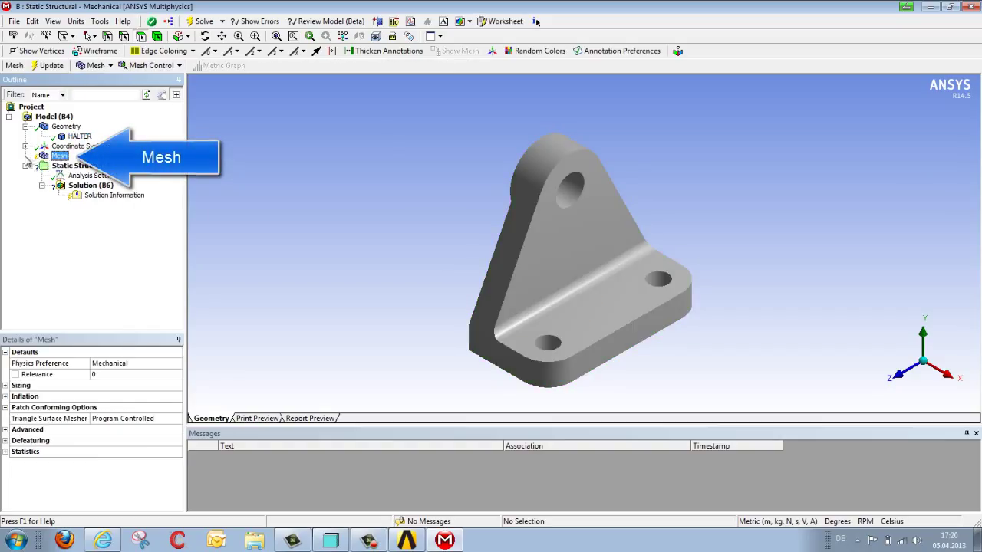
pyautogui.rightClick(55, 157)
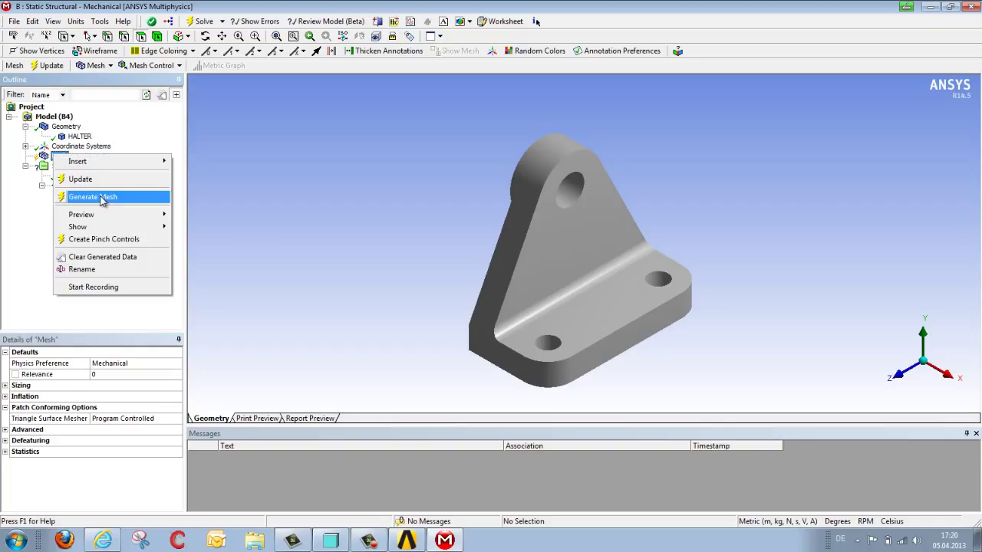
pyautogui.click(93, 197)
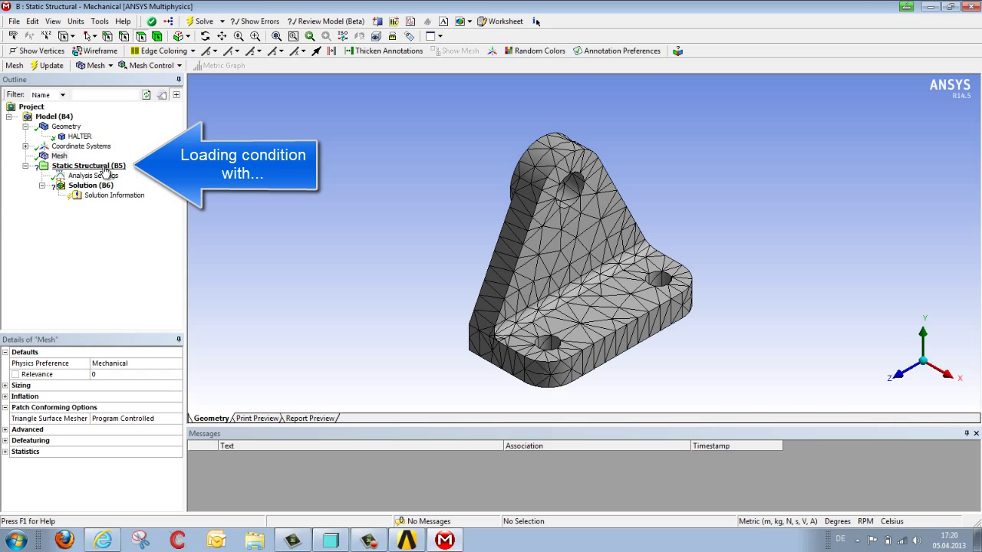
# - Add a Force load on the top face of the bracket's ring
pyautogui.click(105, 167)
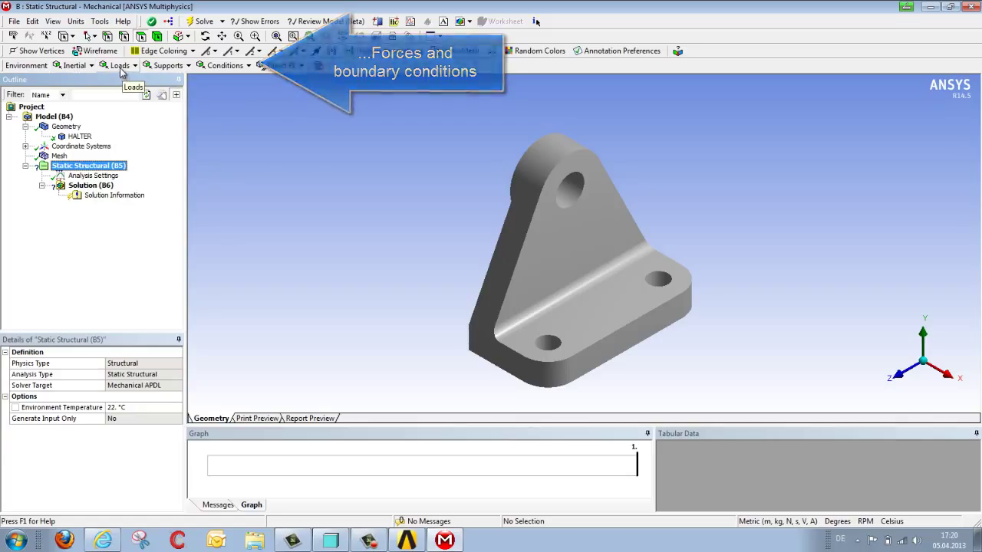
pyautogui.click(121, 67)
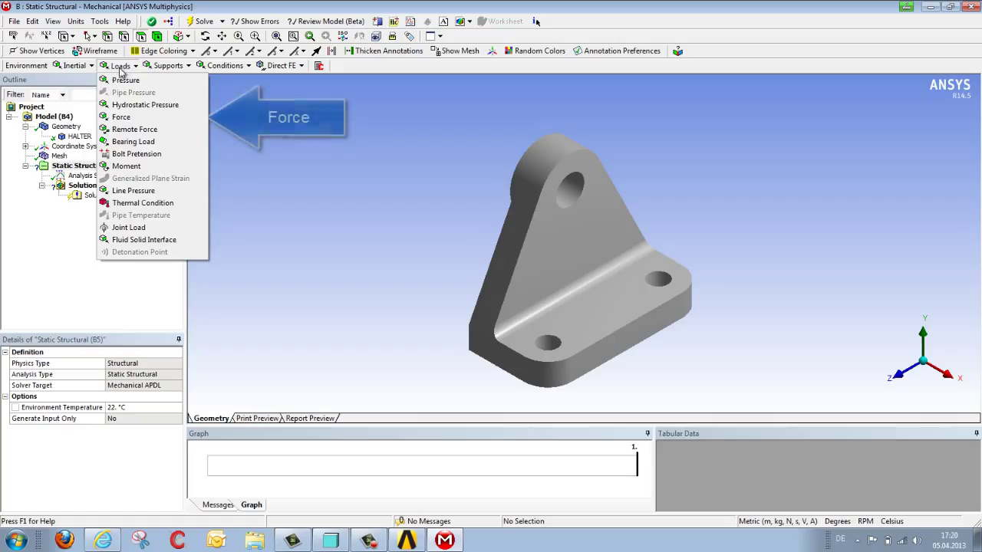
pyautogui.click(123, 117)
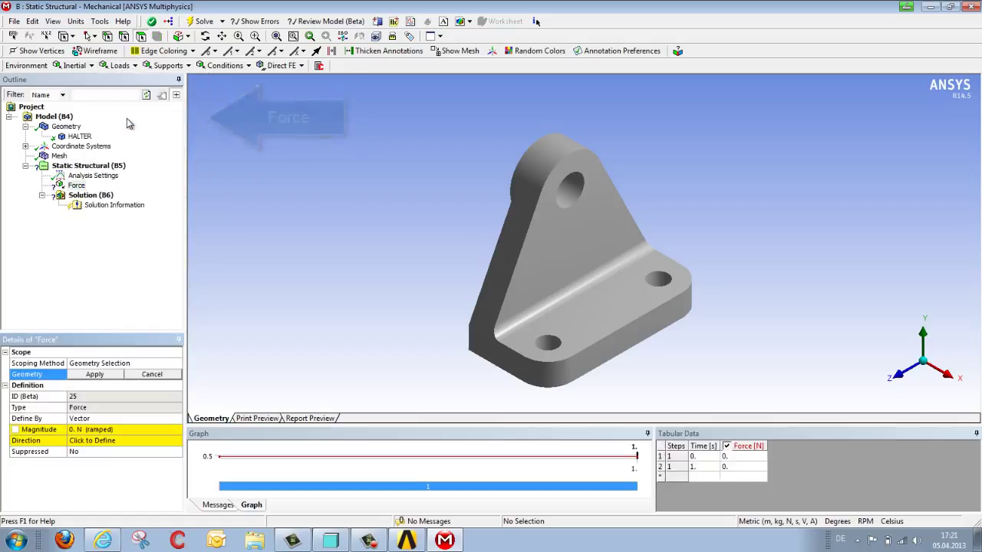
pyautogui.moveTo(396, 252); pyautogui.dragTo(607, 262, button='middle')
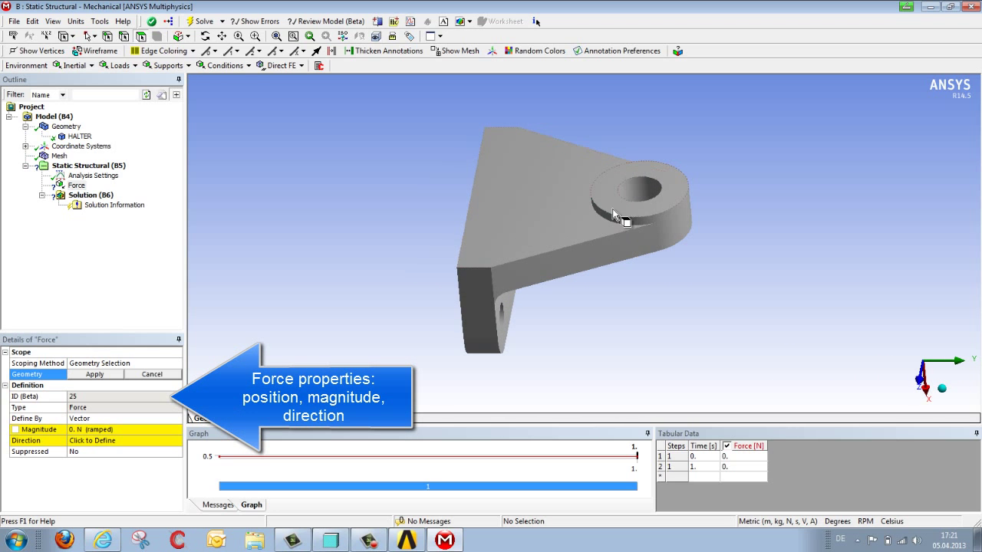
pyautogui.click(611, 222)
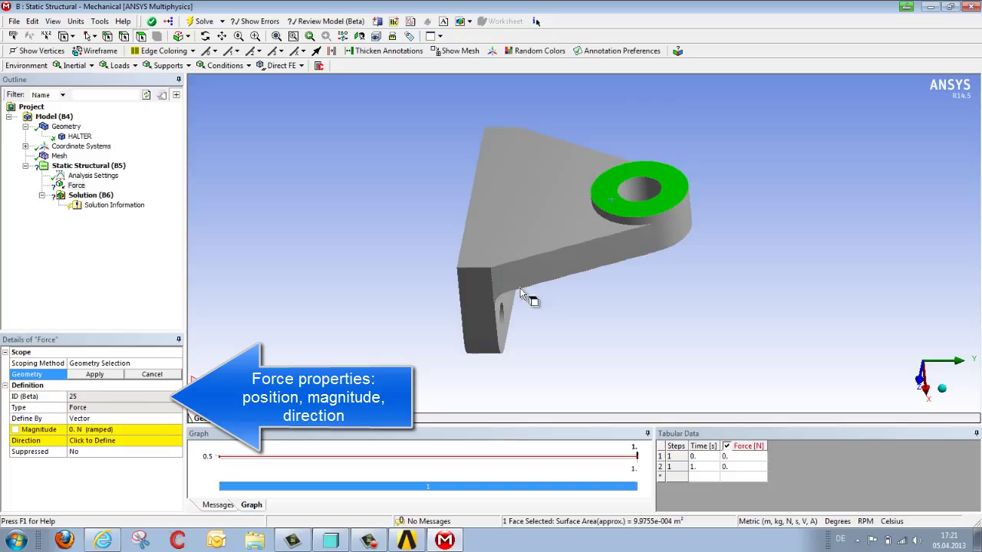
pyautogui.click(109, 376)
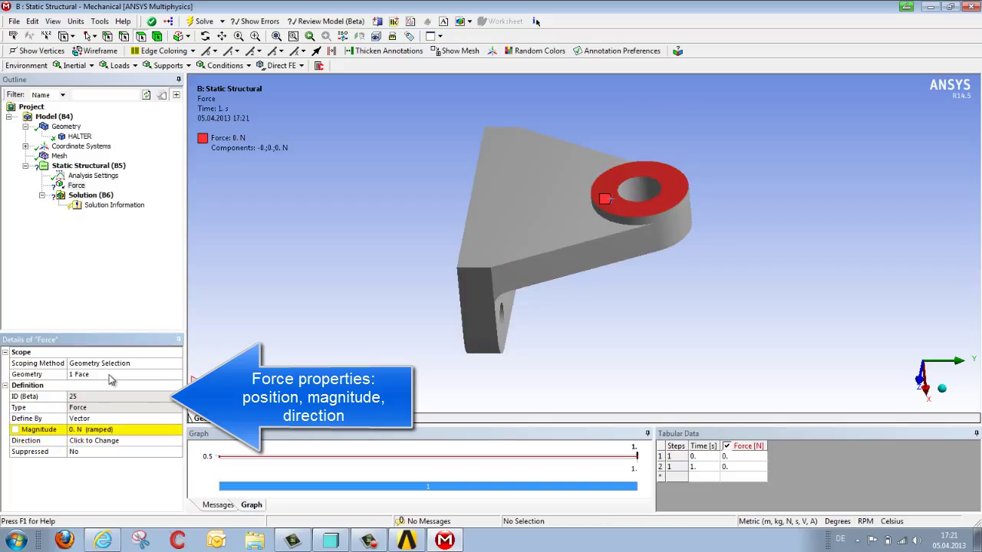
# - Set the force magnitude to 10000 N, directed downward using the triangular face as reference
pyautogui.click(118, 432)
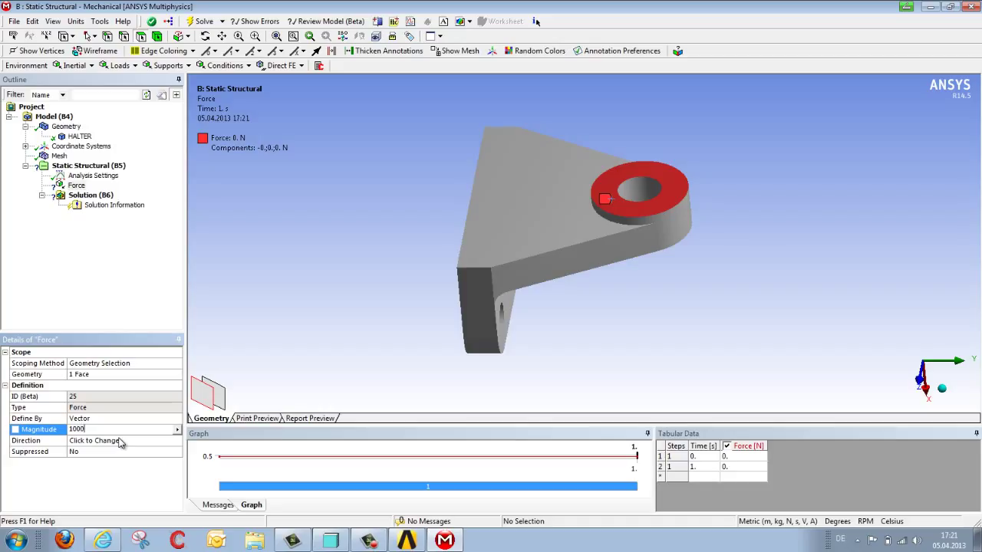
pyautogui.write('10000')
pyautogui.press('Return')
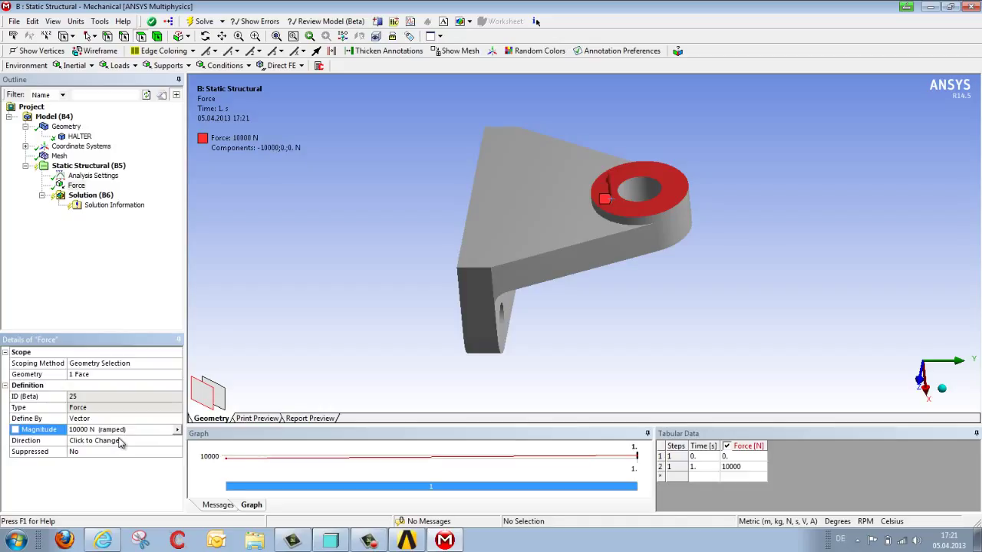
pyautogui.click(119, 441)
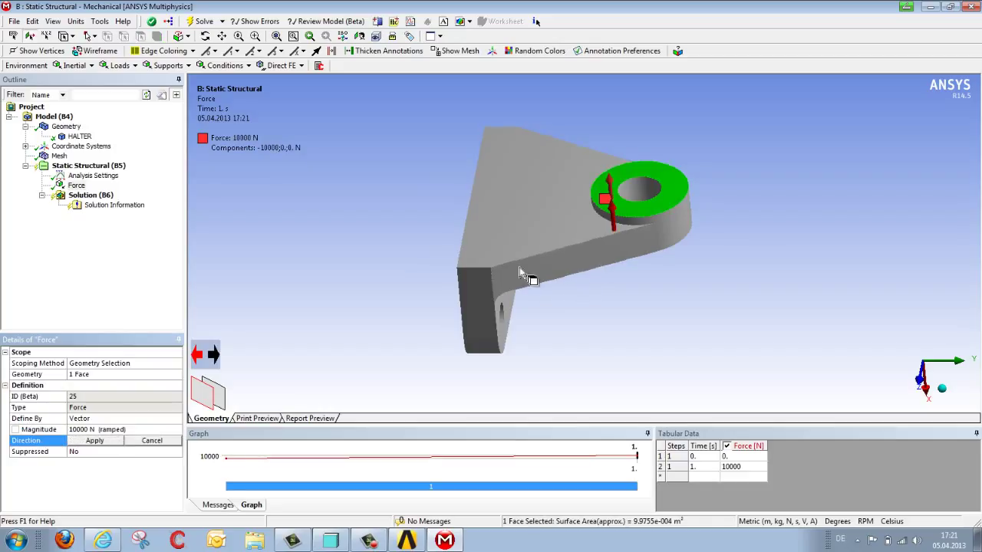
pyautogui.click(511, 241)
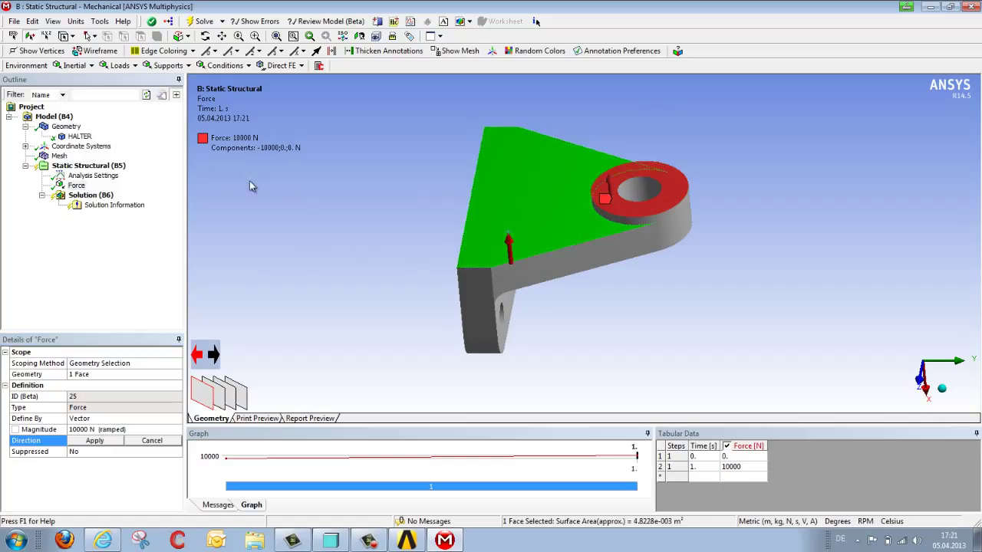
pyautogui.click(213, 355)
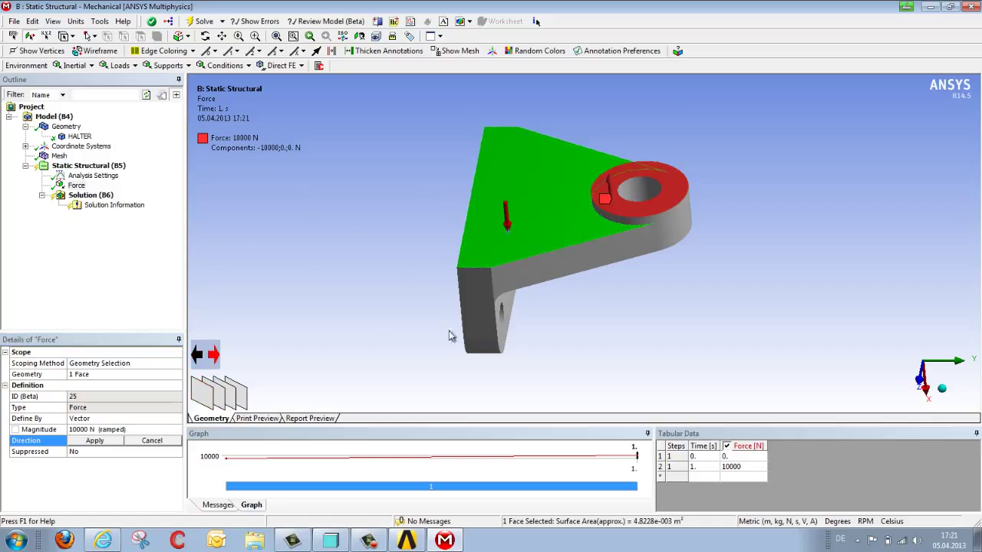
pyautogui.click(91, 441)
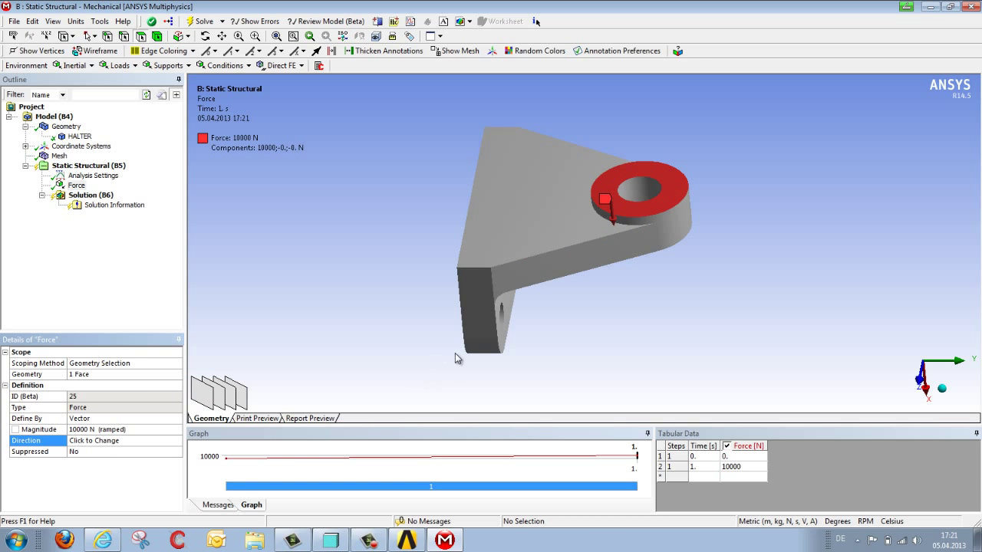
pyautogui.moveTo(456, 358); pyautogui.dragTo(553, 340, button='middle')
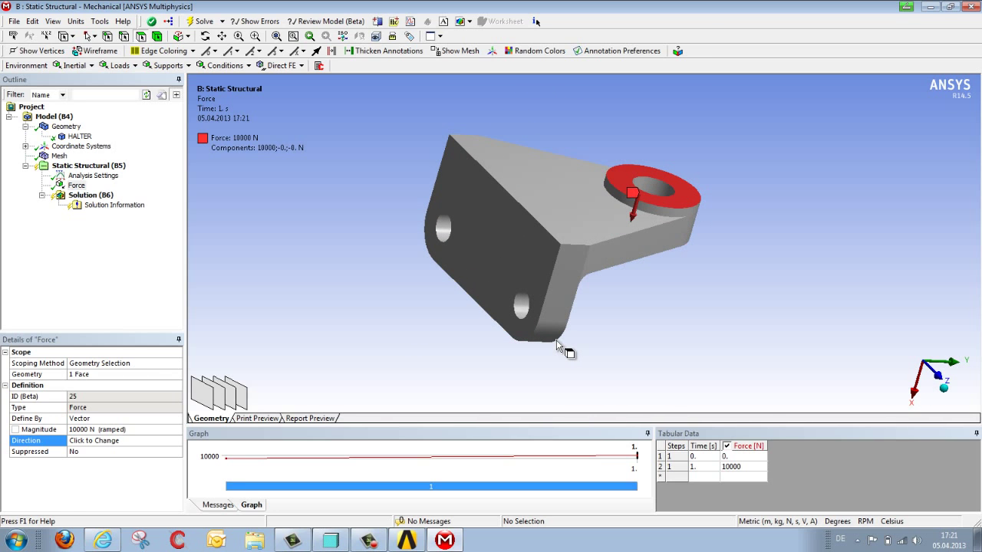
# - Fix the flat two-hole mounting face, then review the force and support together
pyautogui.click(174, 66)
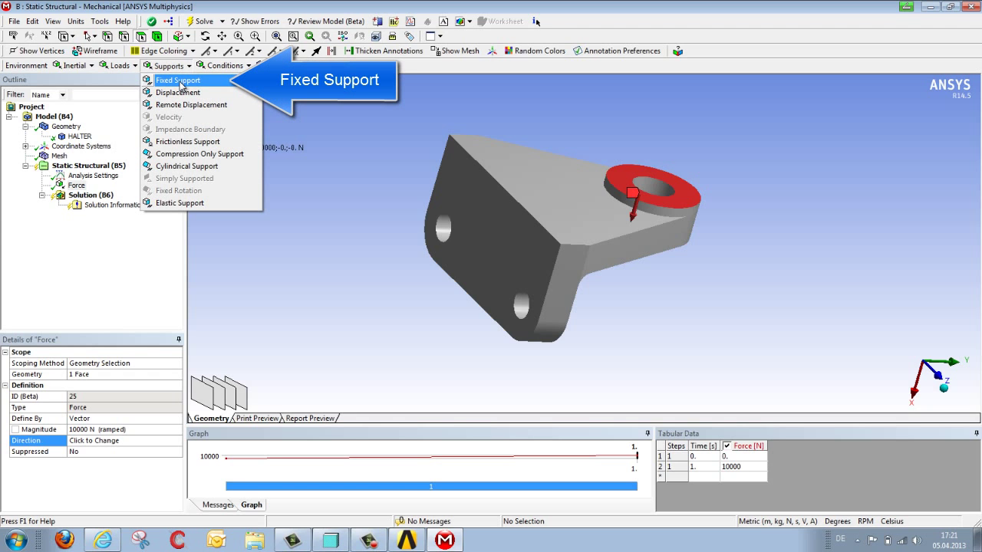
pyautogui.click(181, 81)
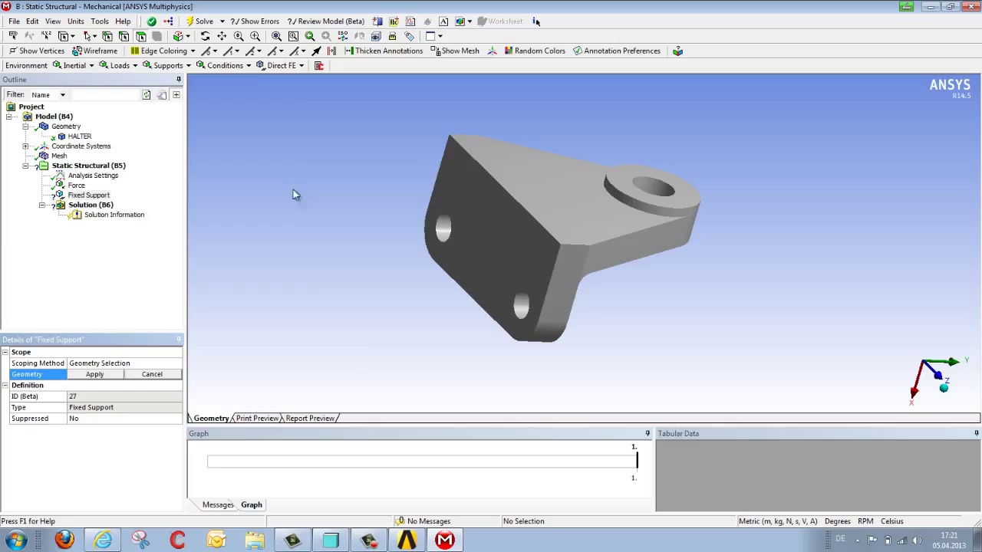
pyautogui.click(497, 202)
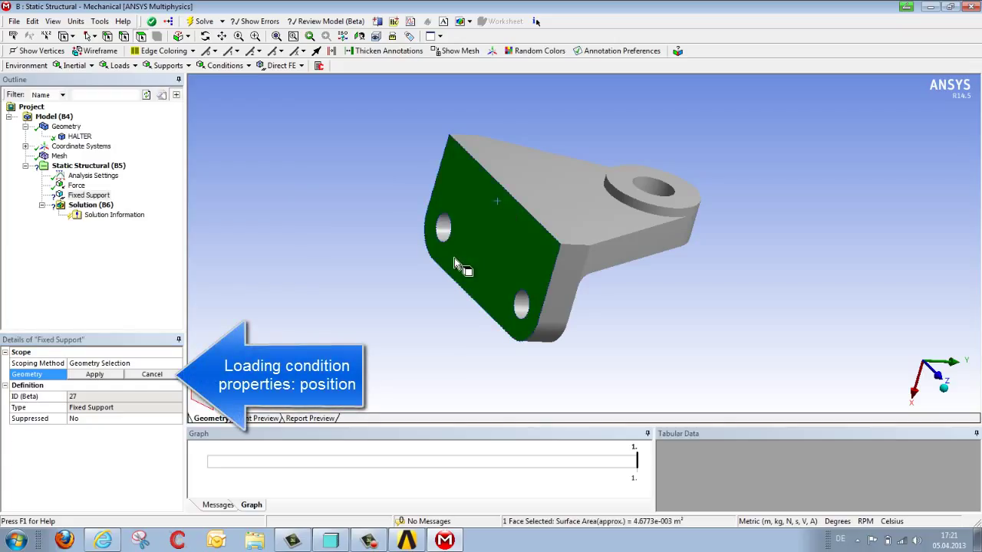
pyautogui.click(106, 377)
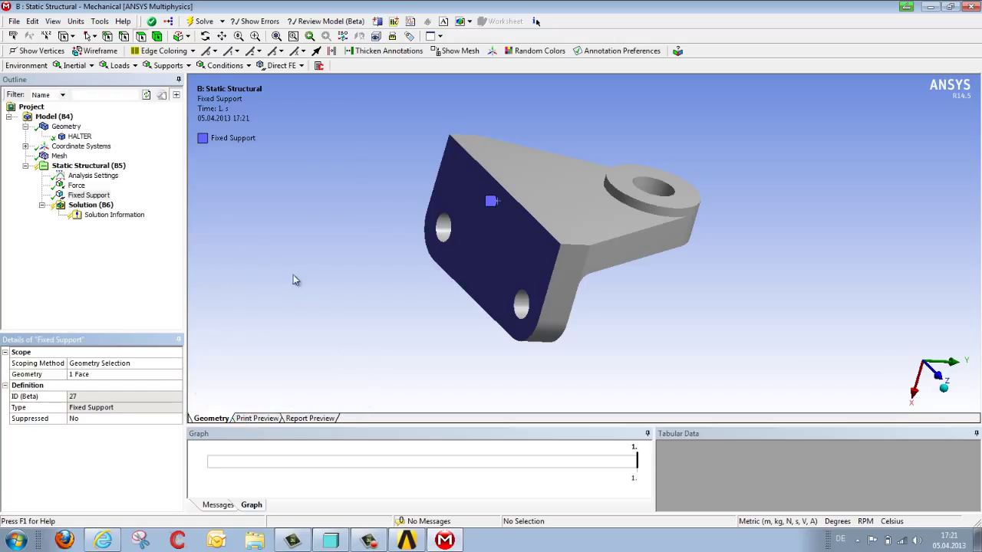
pyautogui.click(96, 167)
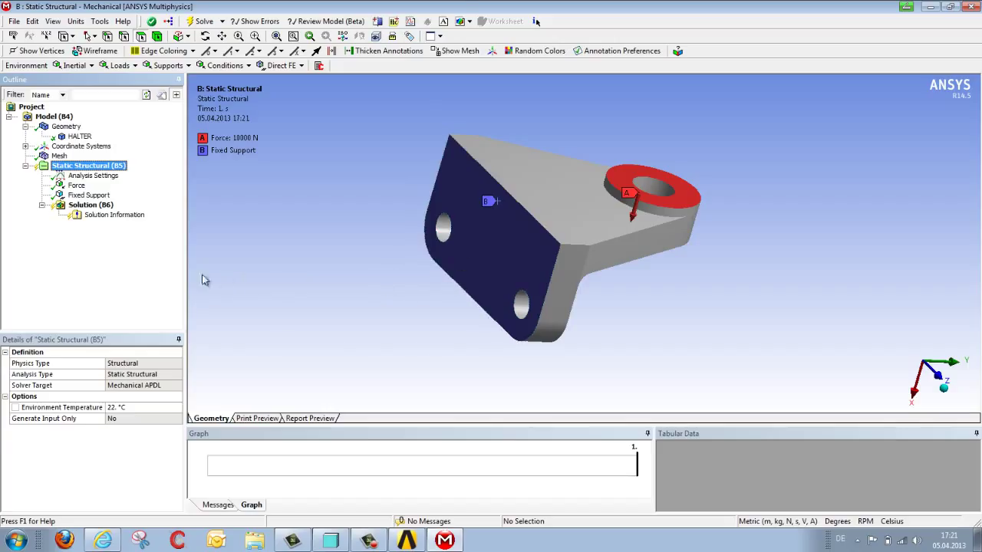
# - Solve the static analysis and open Solution (B6) to confirm it is Done
pyautogui.click(201, 22)
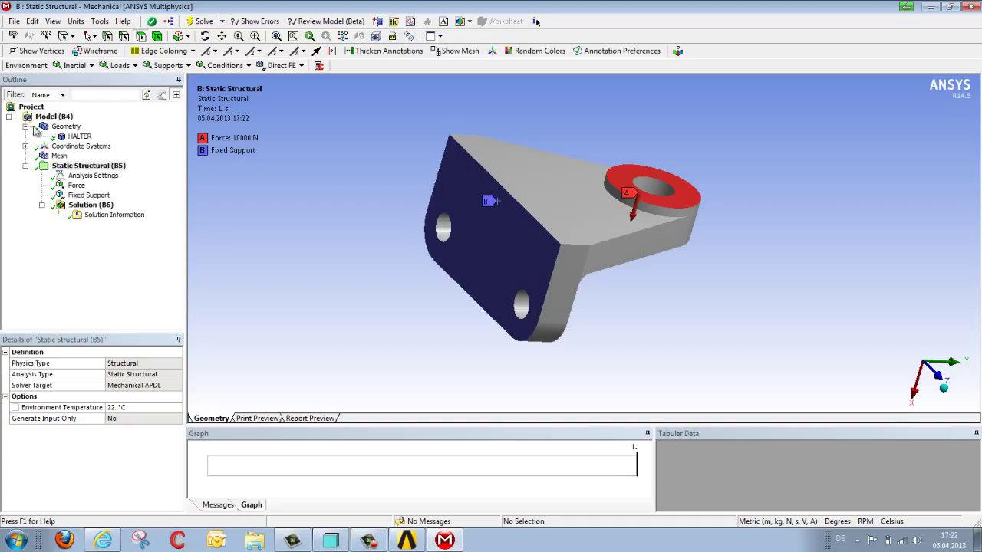
pyautogui.click(108, 209)
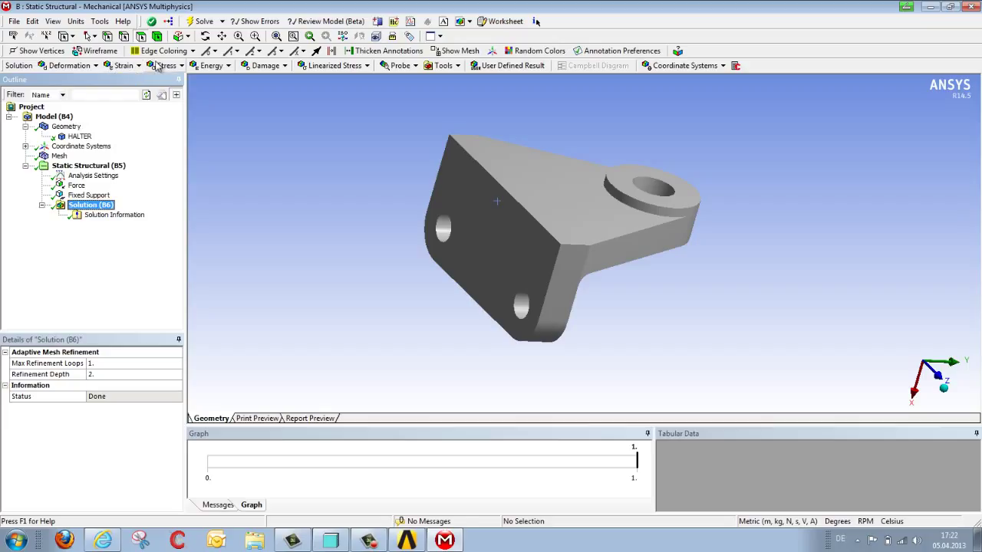
# - Add and solve Total Deformation and Equivalent (von-Mises) Stress results, then view both contour plots
pyautogui.click(90, 67)
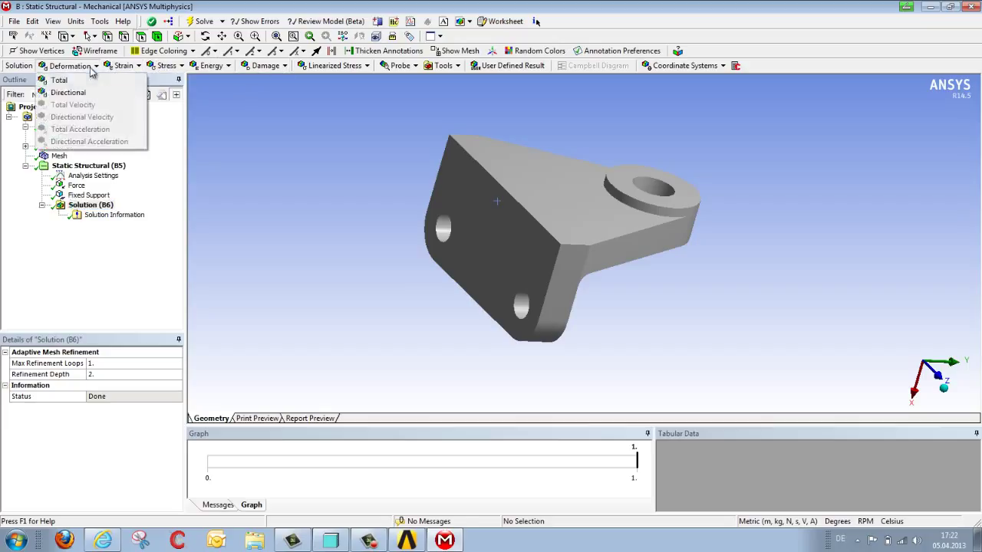
pyautogui.click(84, 81)
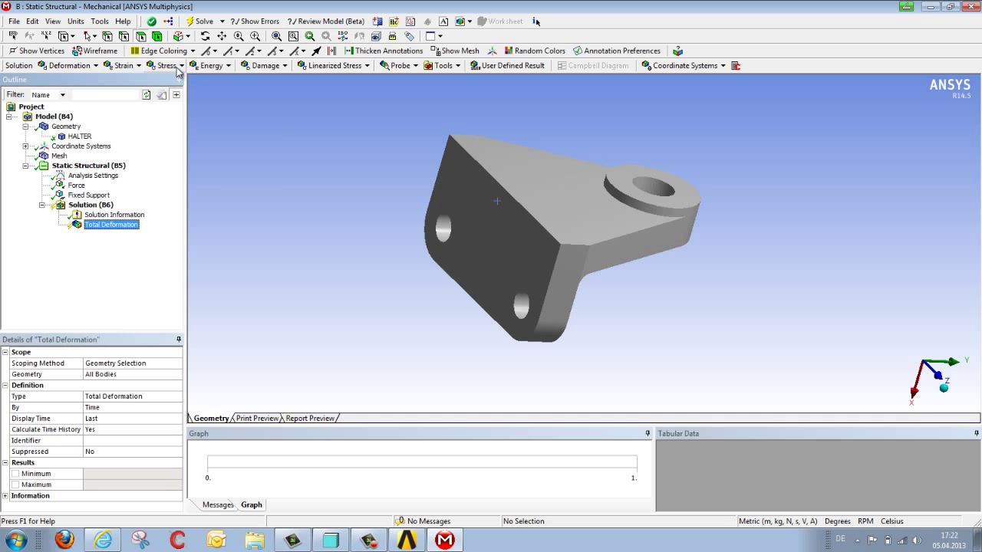
pyautogui.click(165, 65)
pyautogui.click(183, 83)
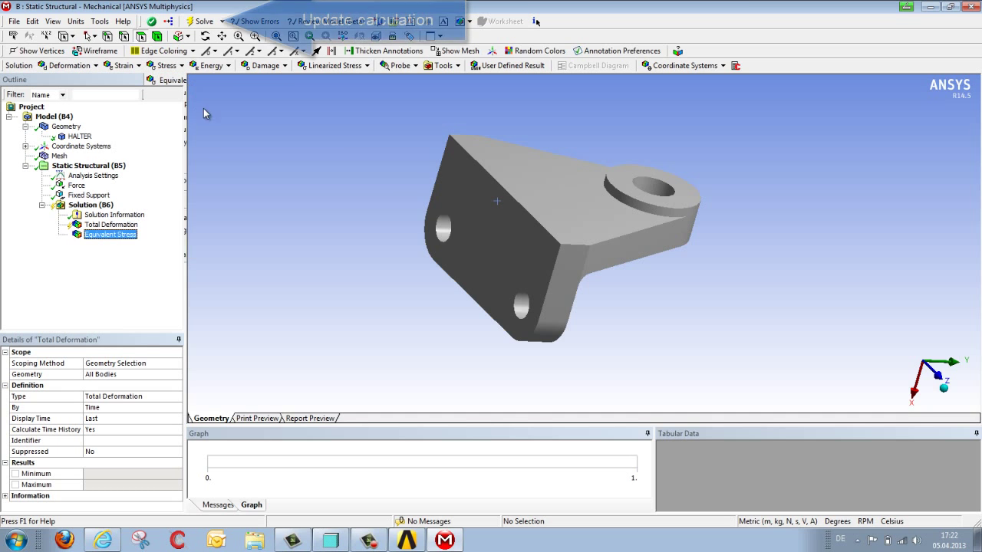
pyautogui.click(198, 23)
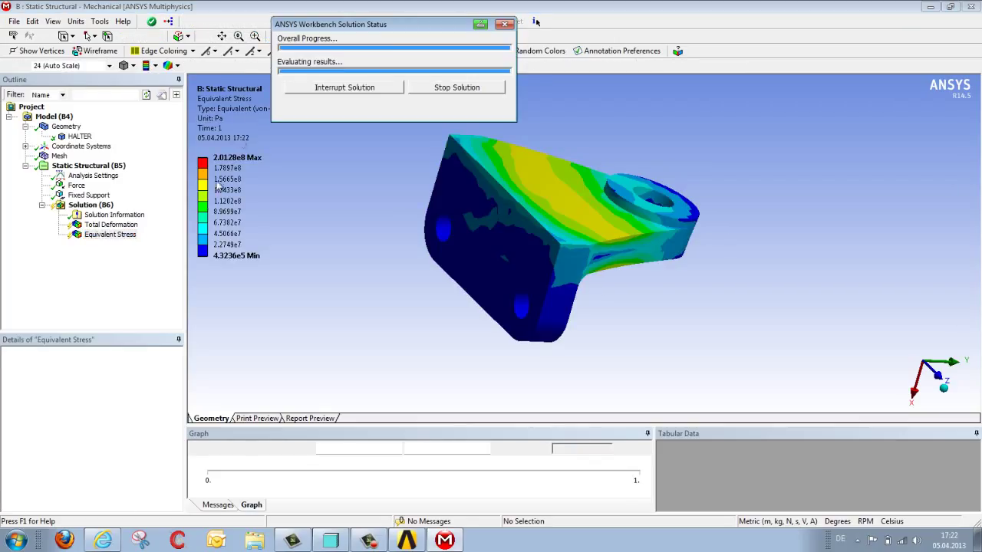
pyautogui.click(117, 224)
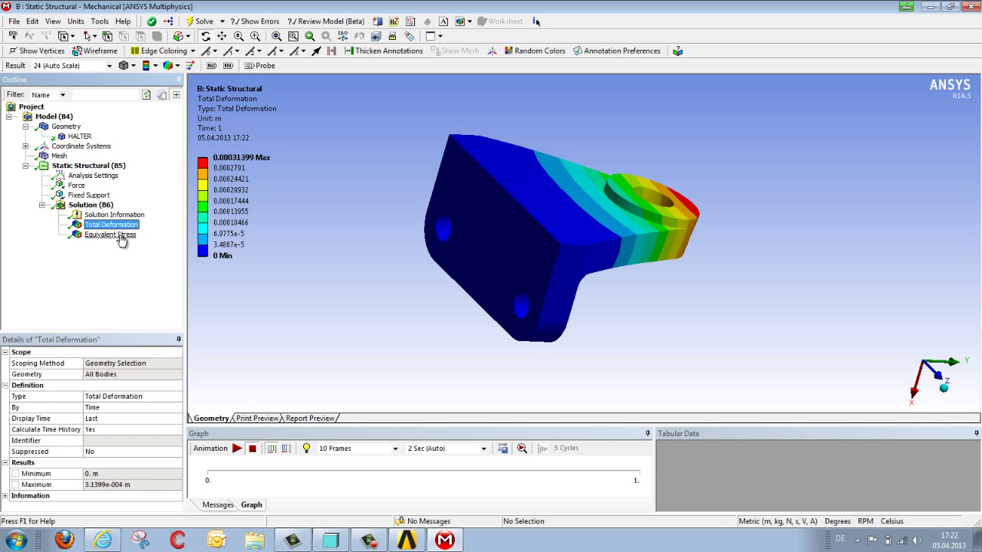
pyautogui.click(115, 234)
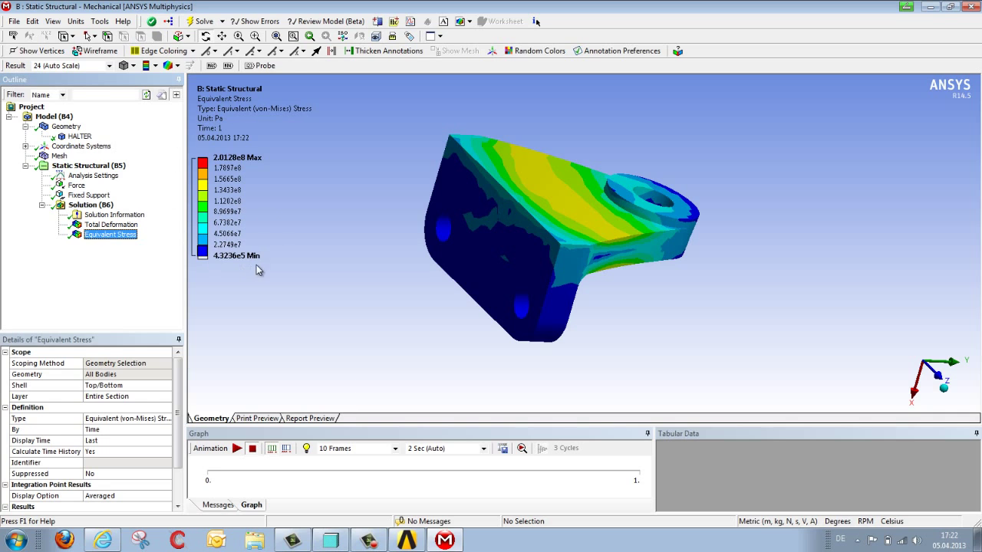
pyautogui.click(76, 22)
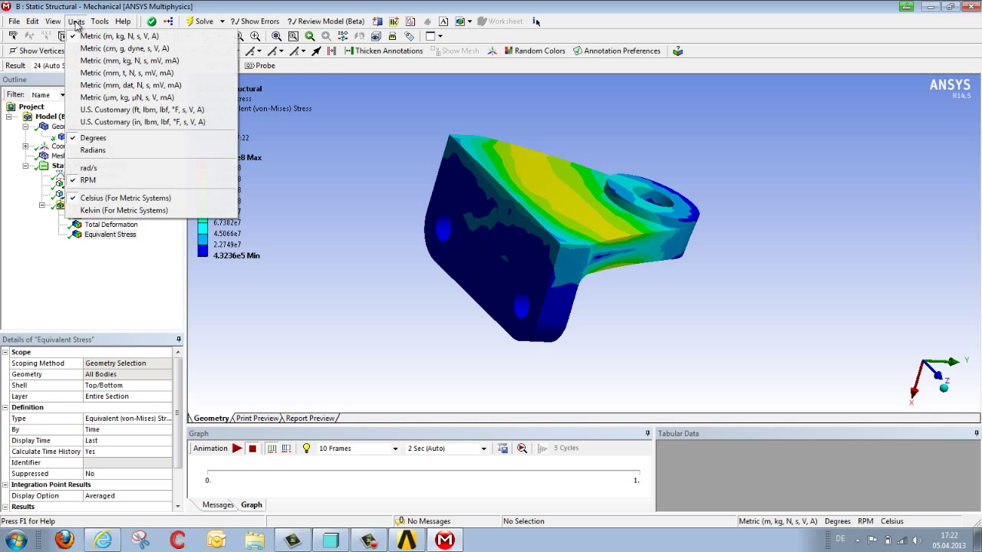
# - Switch to Metric (mm, kg, N, s, mV, mA) units and inspect deformation (0.31399 mm) and stress (201.28 MPa)
pyautogui.click(89, 61)
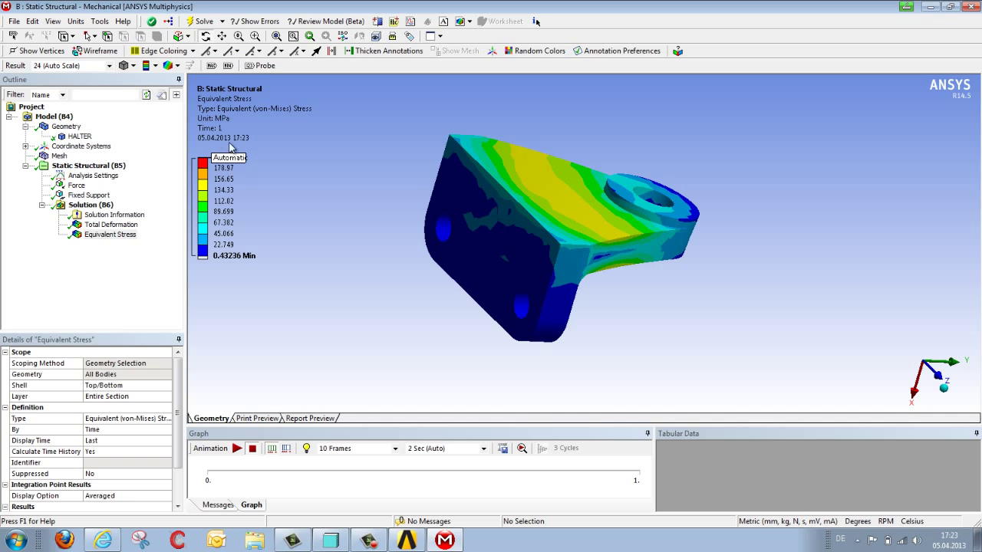
pyautogui.click(115, 224)
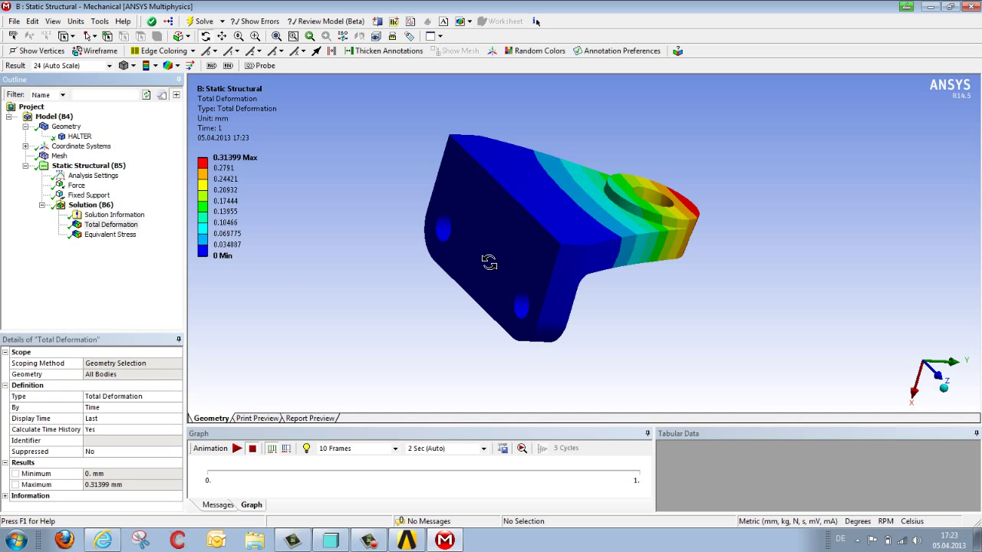
pyautogui.moveTo(487, 259); pyautogui.dragTo(414, 238)
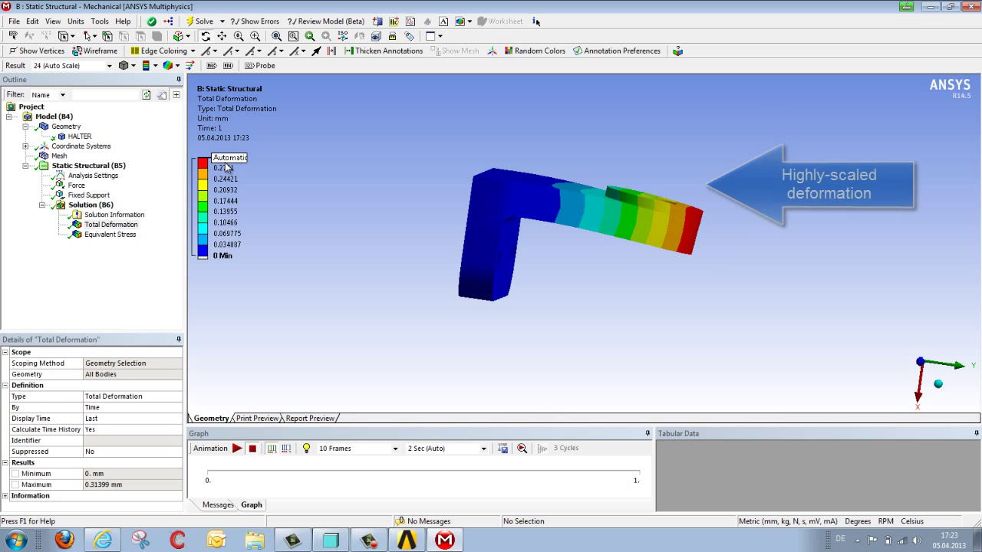
pyautogui.moveTo(410, 176); pyautogui.dragTo(514, 220)
pyautogui.scroll(4, 514, 219)
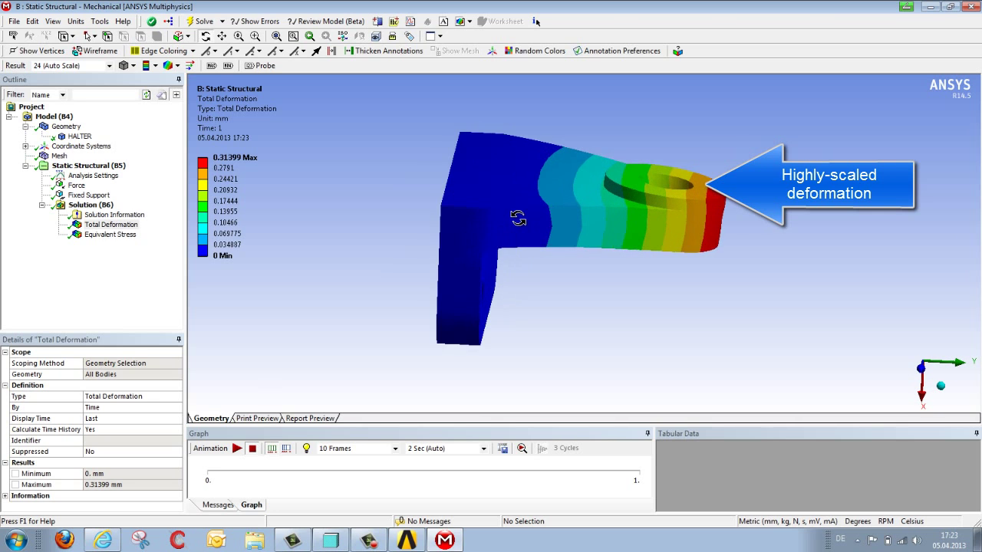
pyautogui.moveTo(522, 212); pyautogui.dragTo(530, 201)
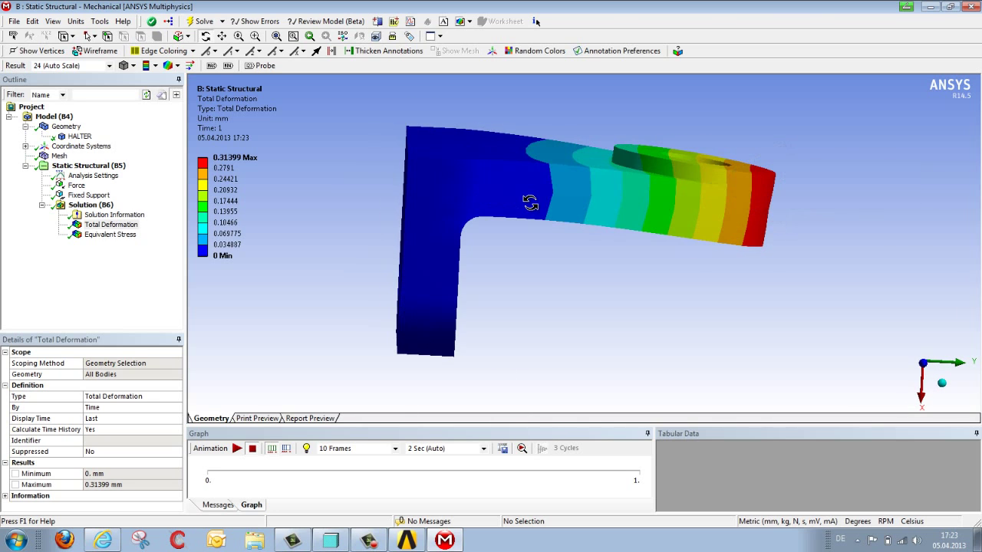
pyautogui.click(110, 235)
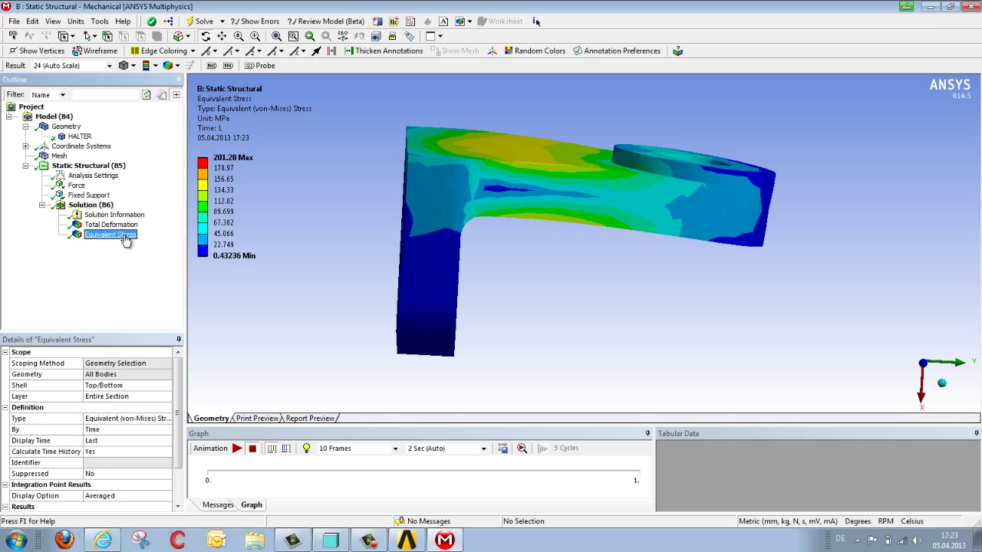
pyautogui.moveTo(467, 237); pyautogui.dragTo(483, 218)
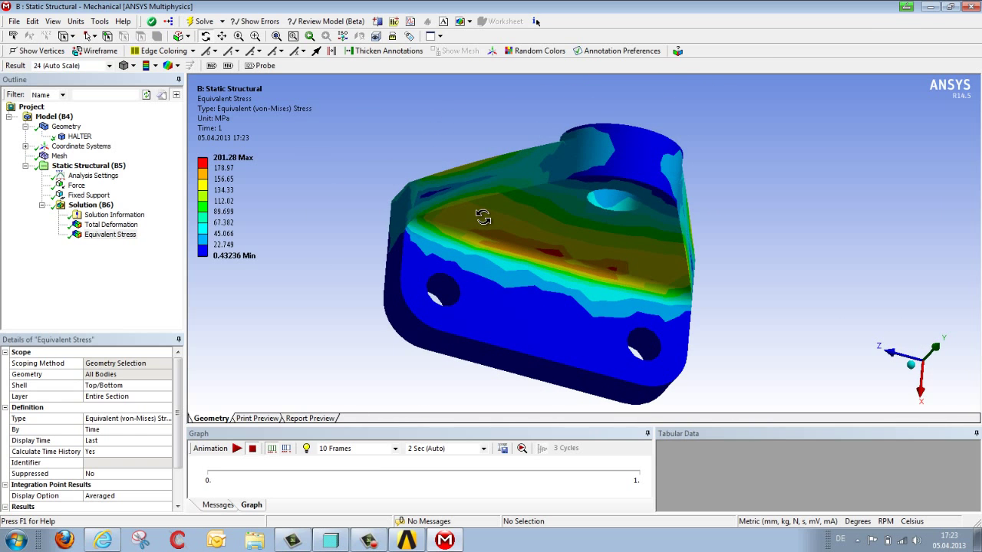